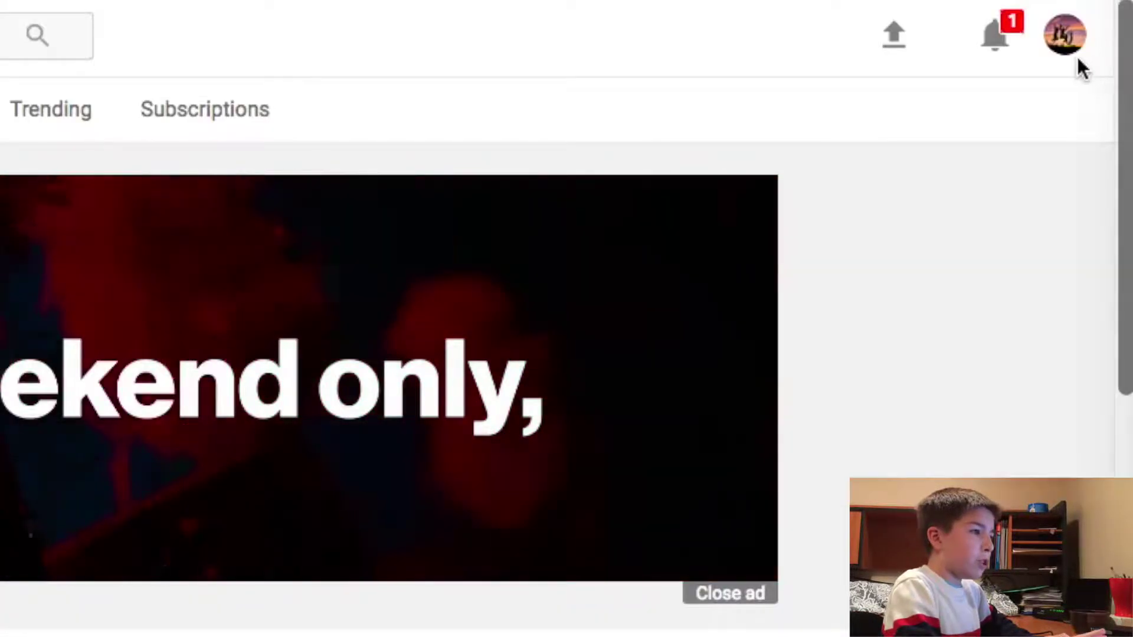
Go from the account menu through Creator Studio's Channel section to the Advanced settings page
click(1102, 16)
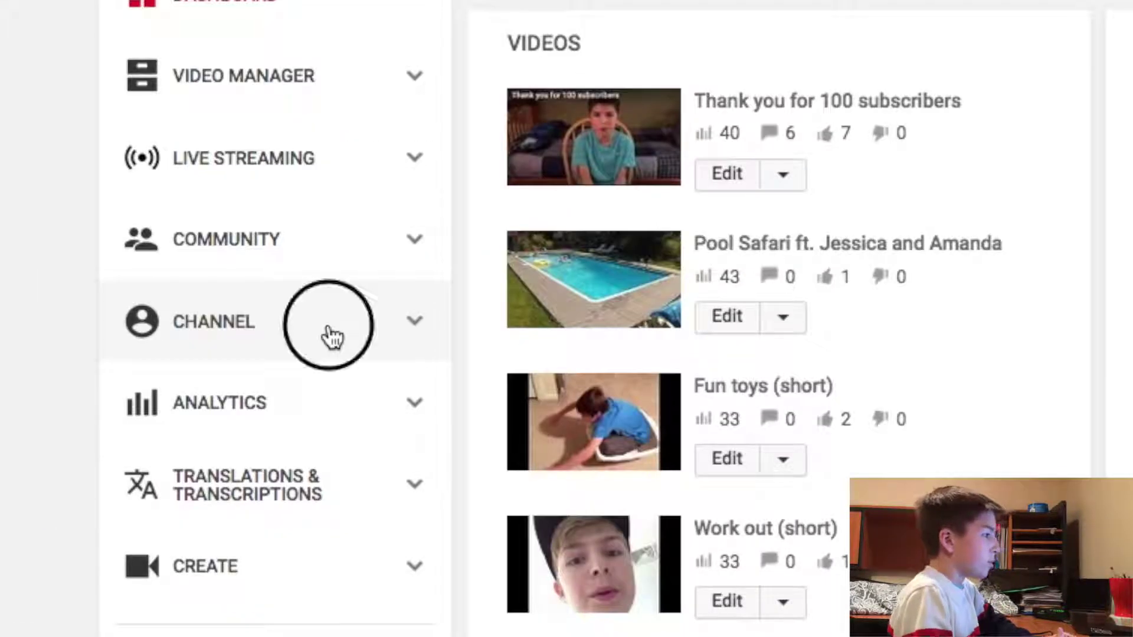
click(332, 337)
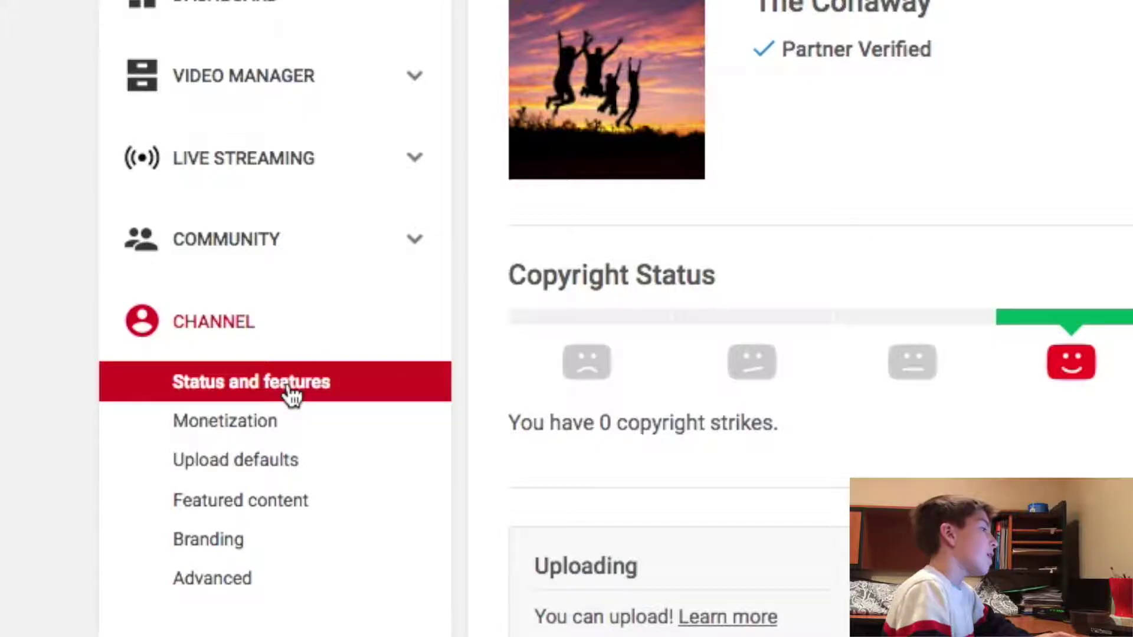
click(212, 579)
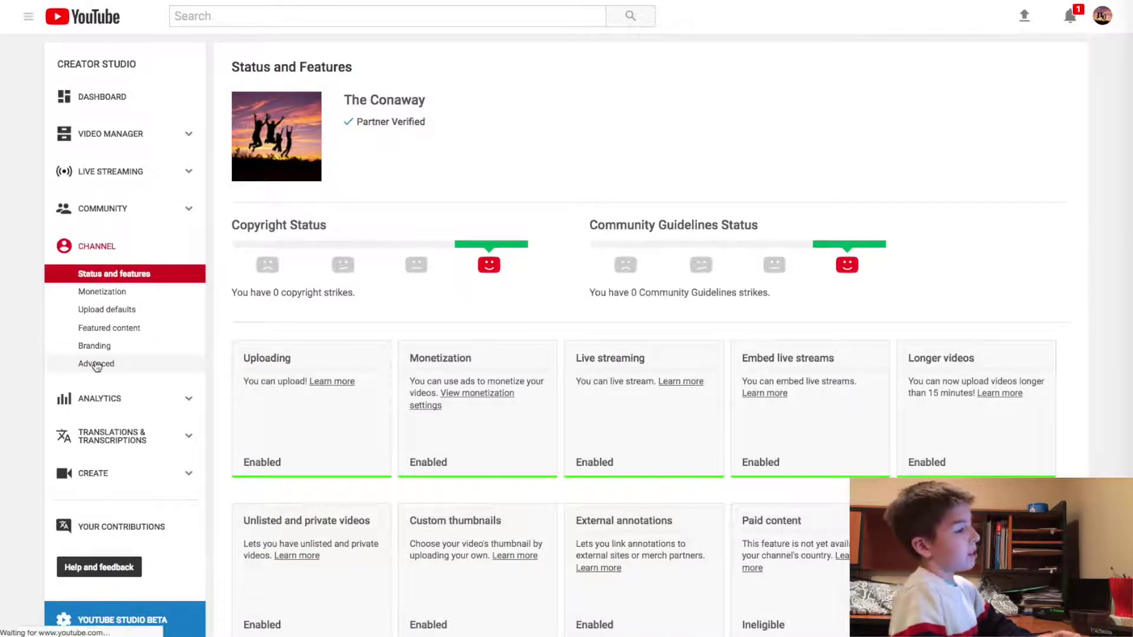
Scroll to Associated website and highlight its description to confirm the Success status
scroll(409, 409, down, 5)
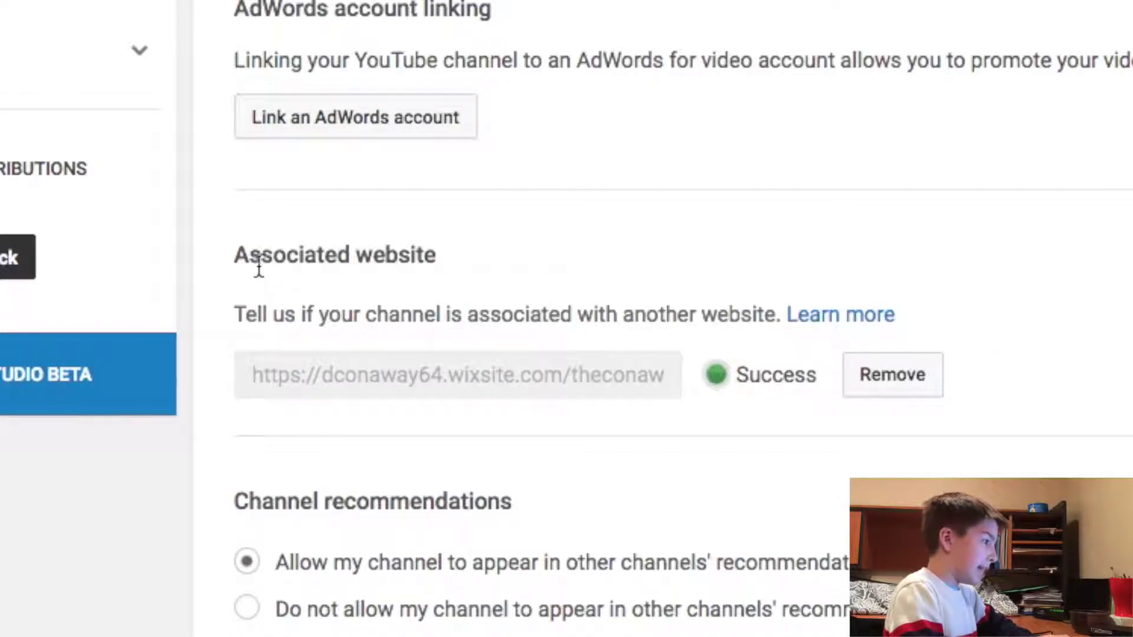
drag(245, 318, 673, 326)
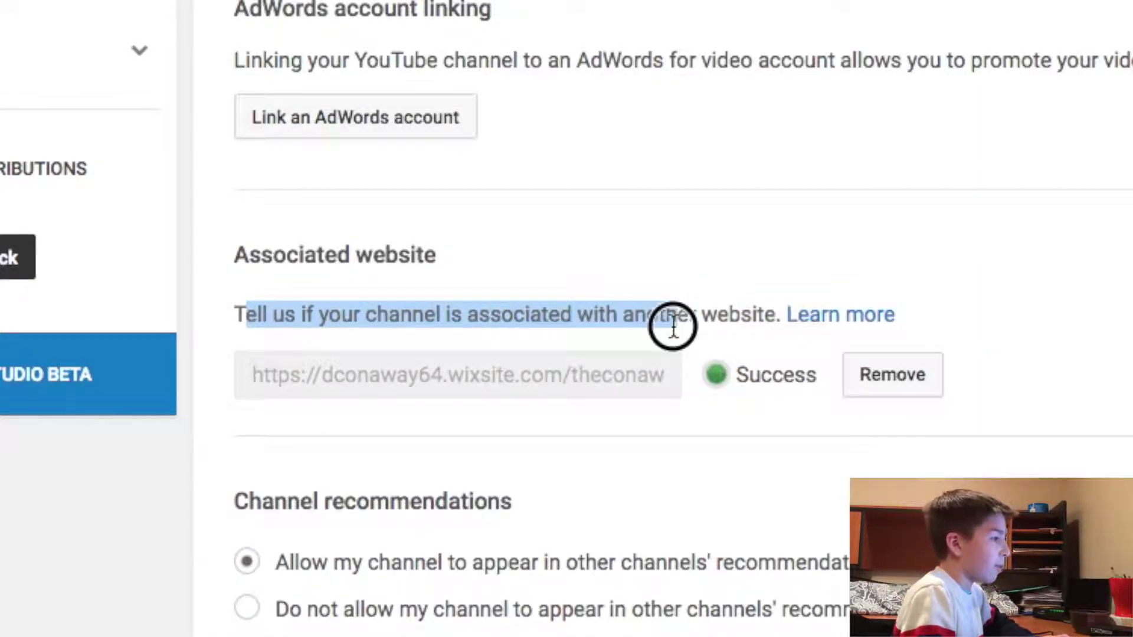
click(672, 325)
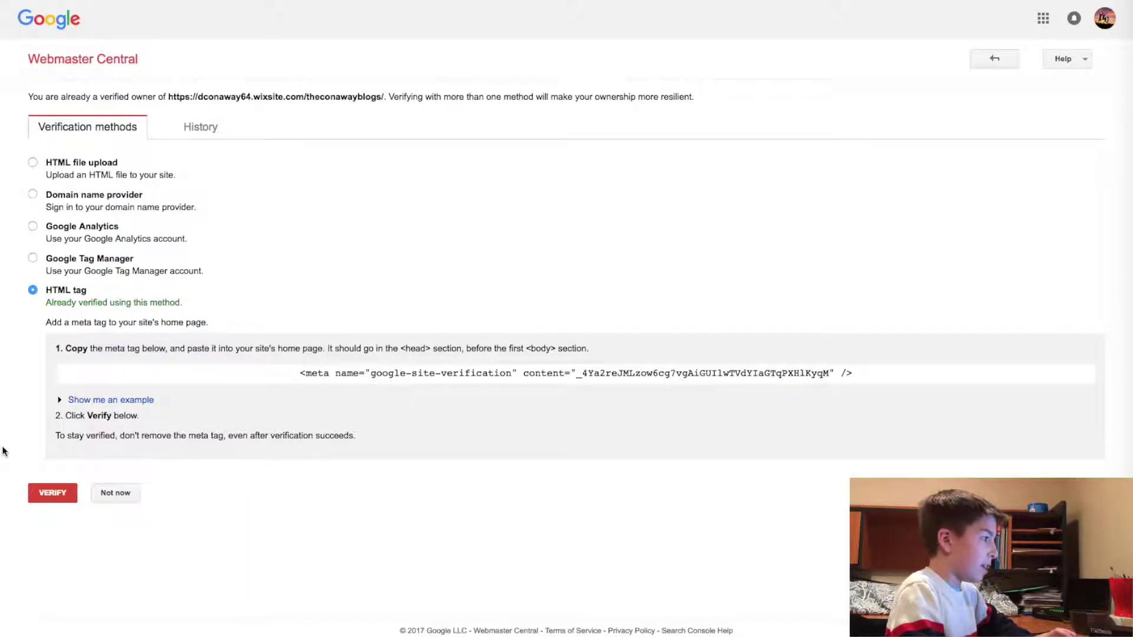
Switch to the HTML tag verification method and copy the google-site-verification meta tag
click(32, 163)
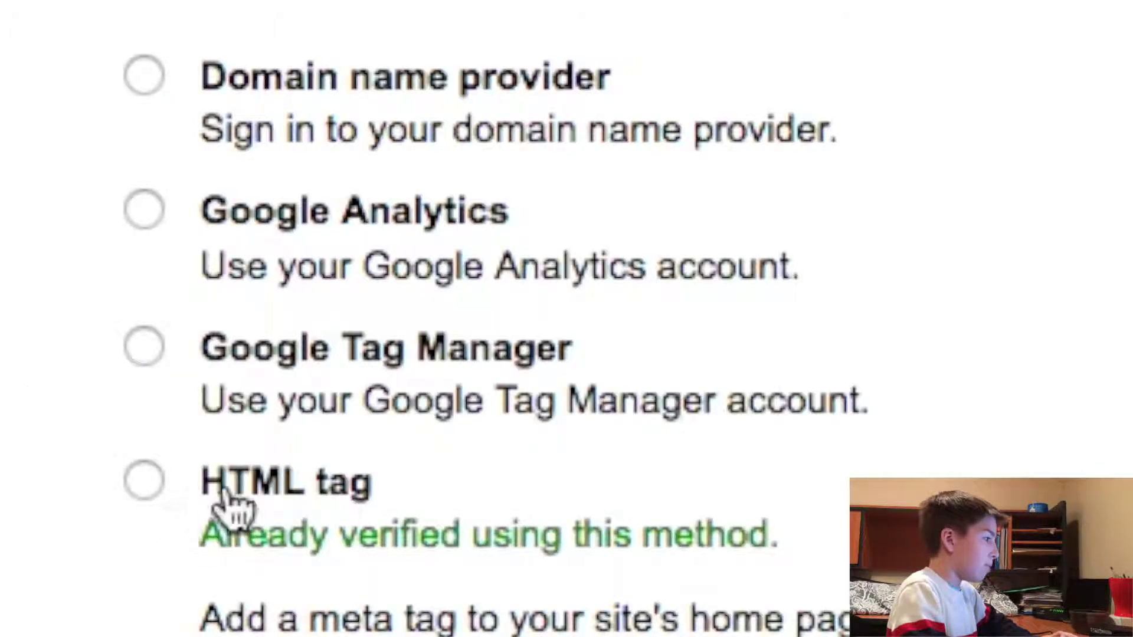
click(147, 482)
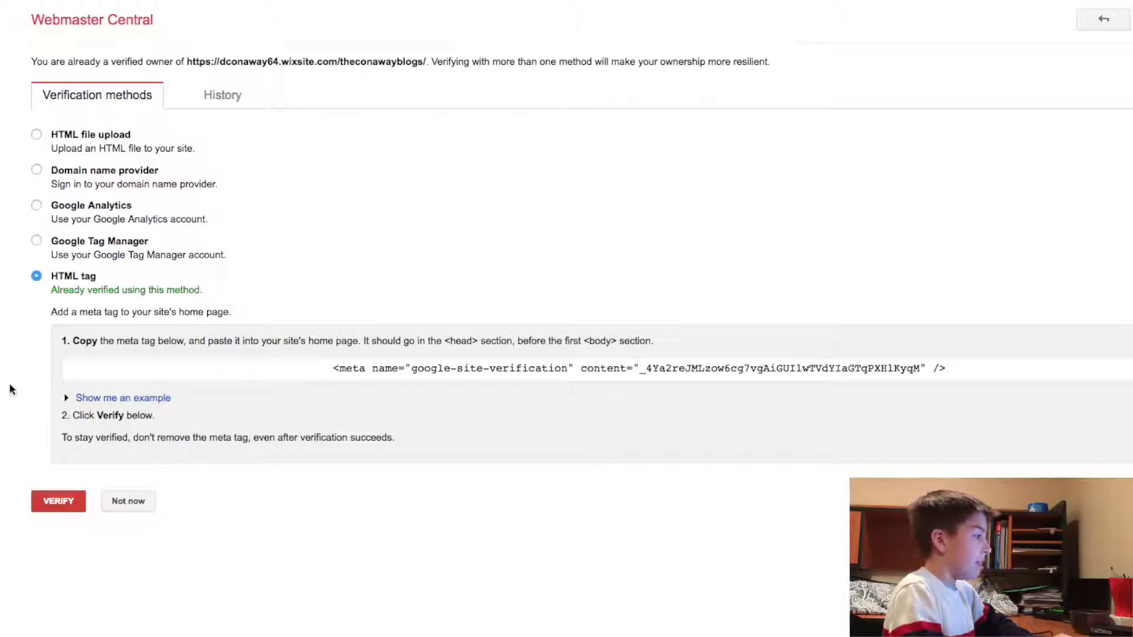
drag(256, 372, 1024, 384)
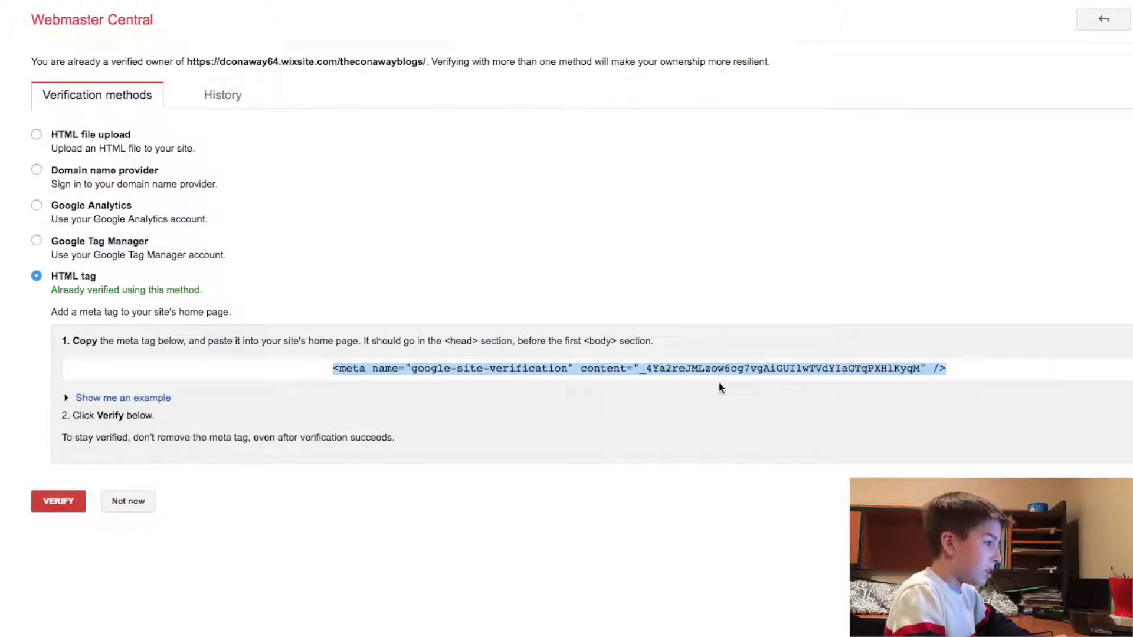
click(414, 371)
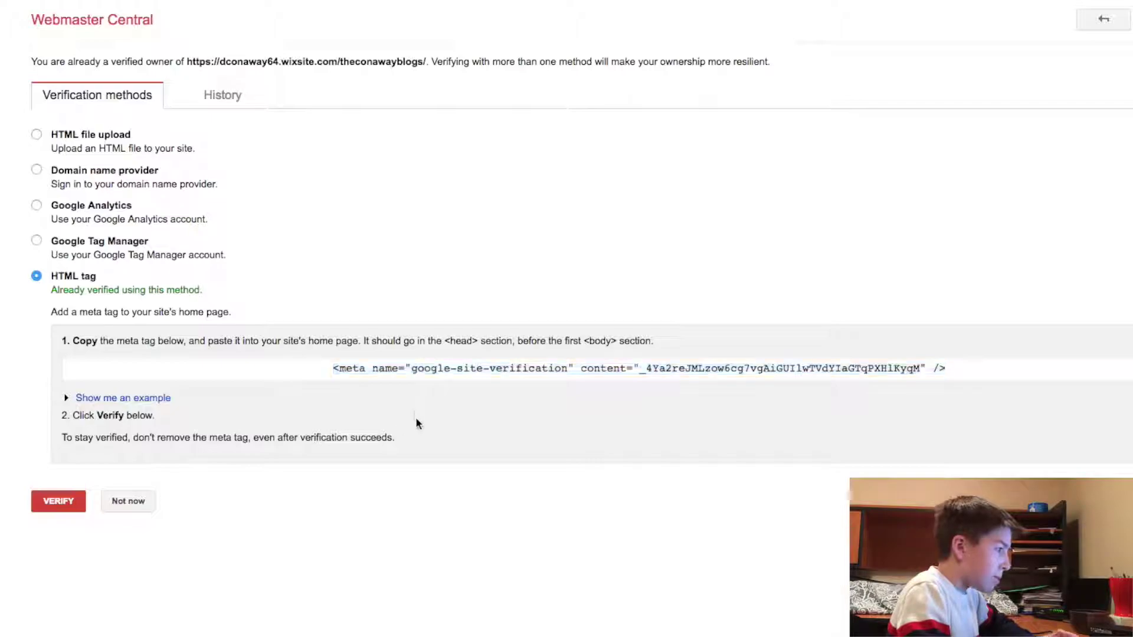
click(415, 371)
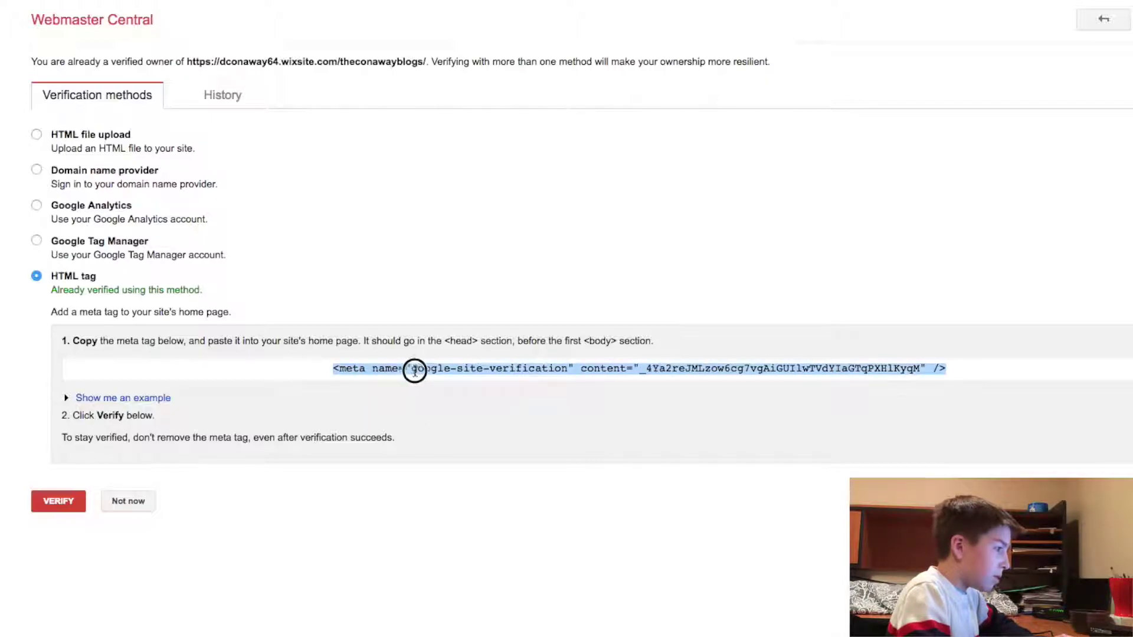
right_click(586, 373)
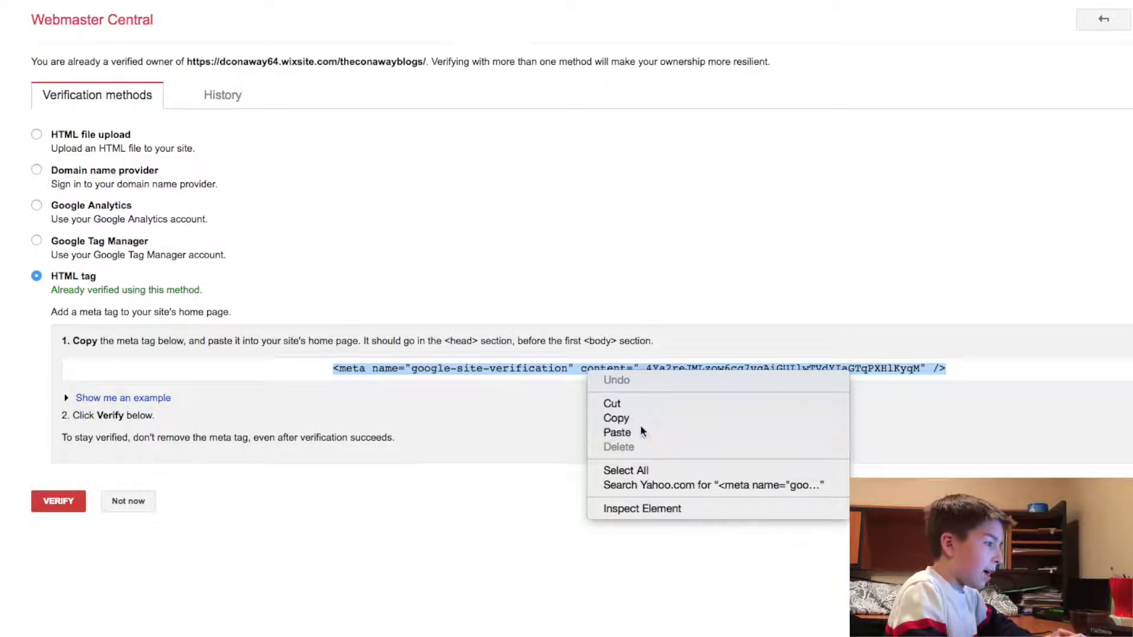
click(592, 420)
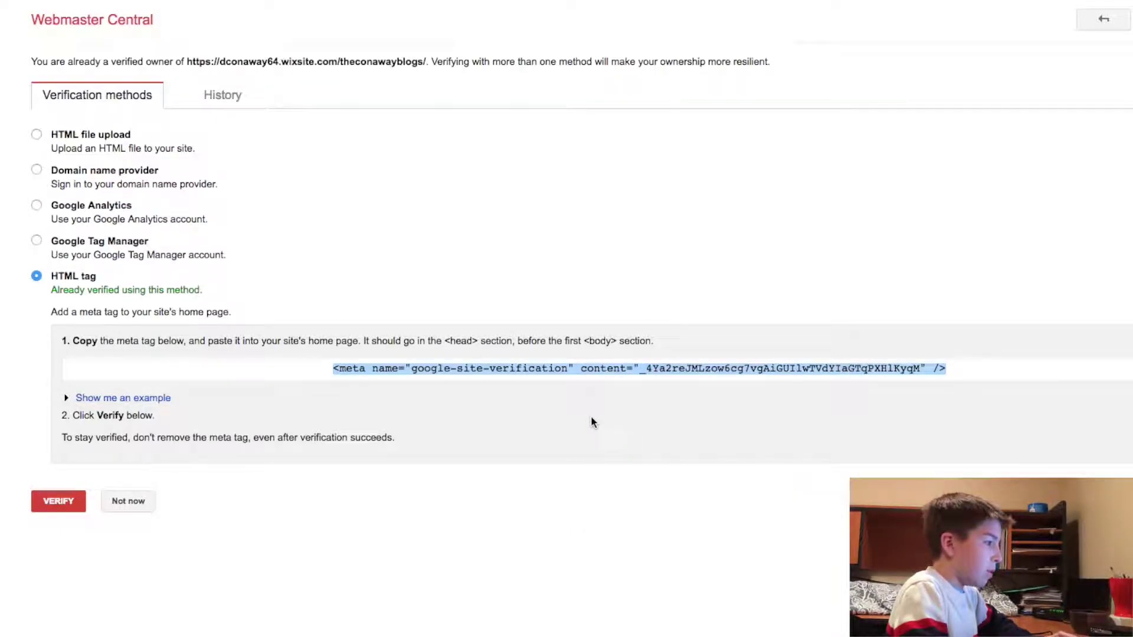
right_click(487, 370)
click(519, 413)
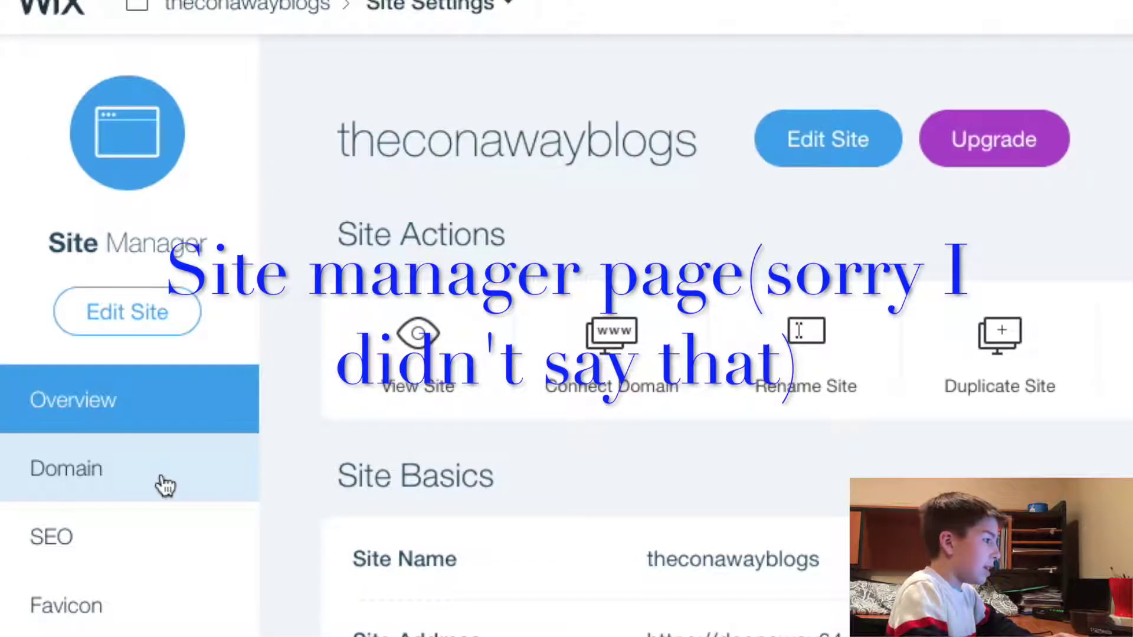
In the site's SEO settings, follow the 'here' link under Add Header Code Meta Tags into the Editor
click(68, 542)
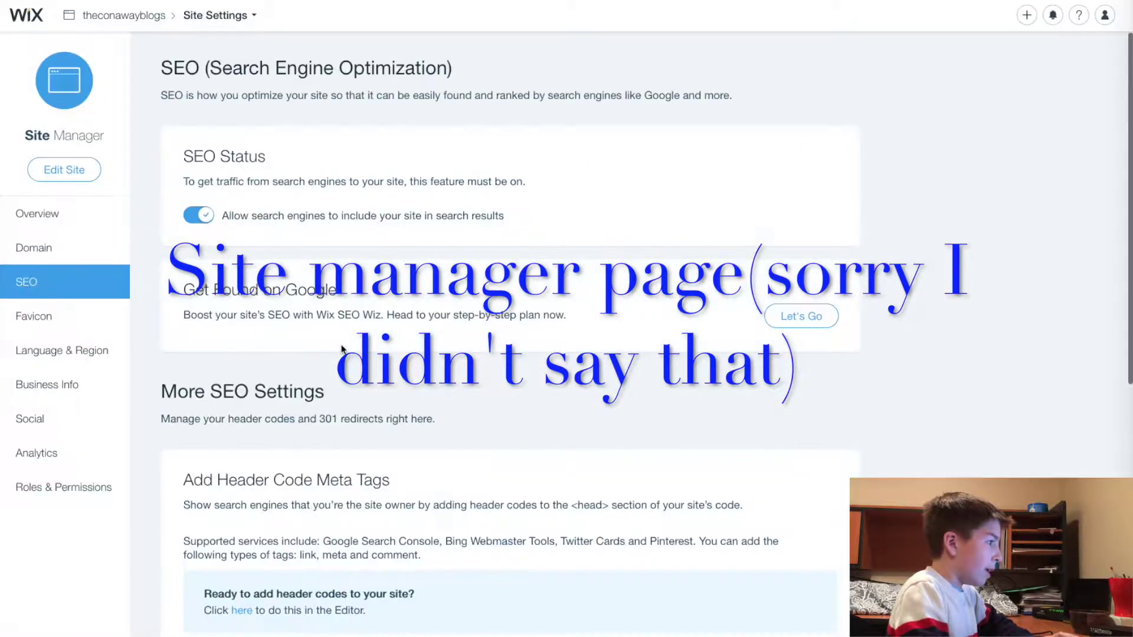
scroll(341, 349, down, 8)
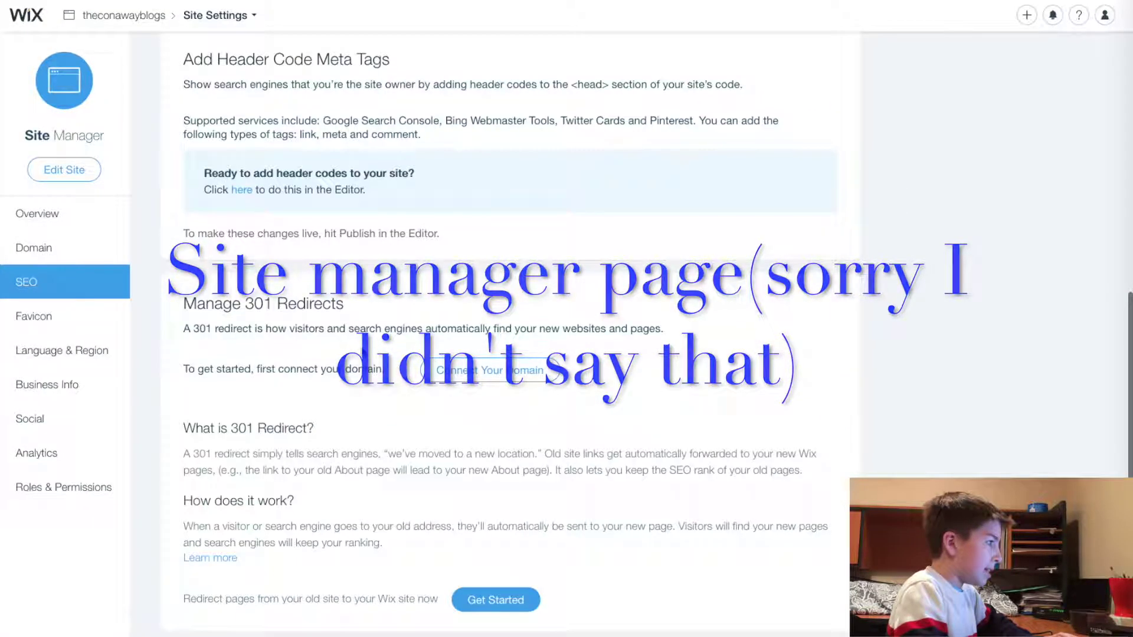
scroll(367, 275, up, 3)
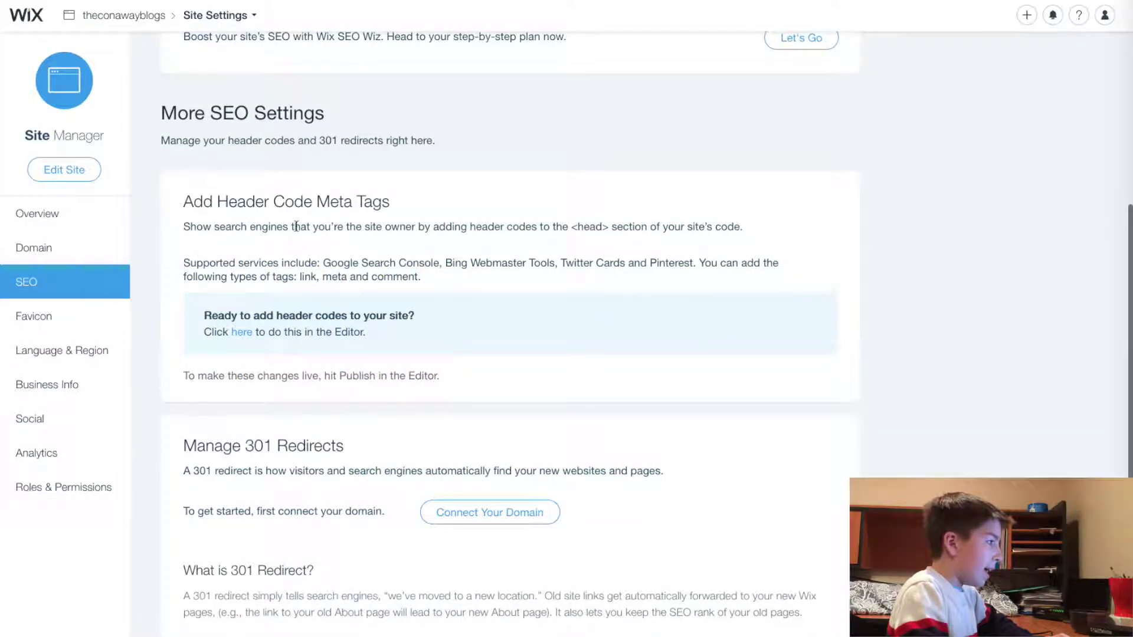
drag(182, 201, 428, 218)
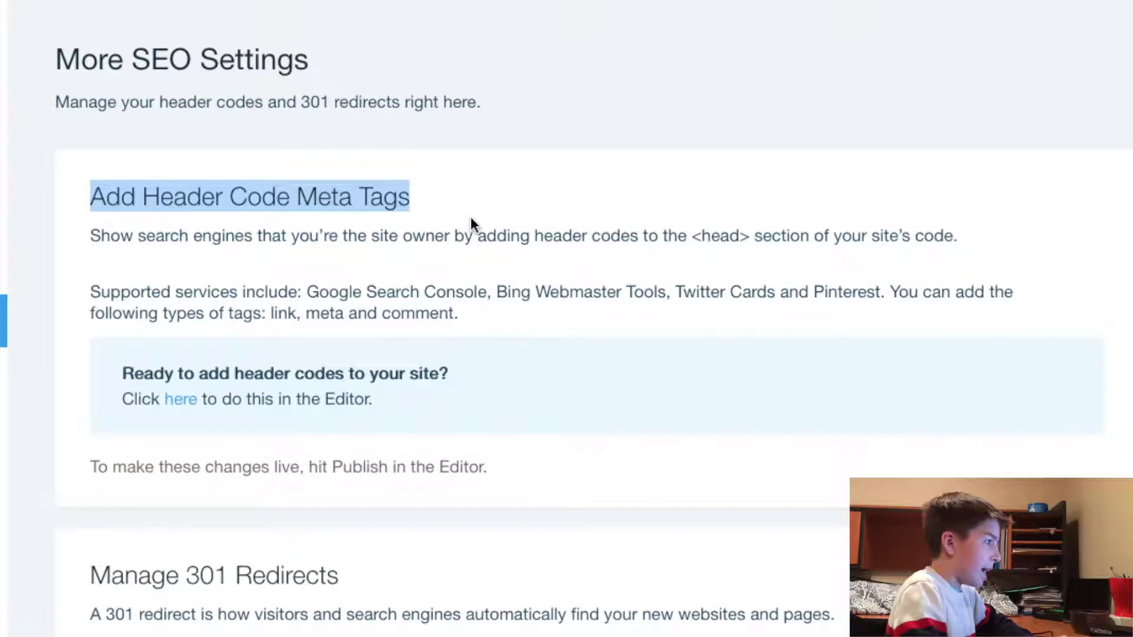
click(352, 211)
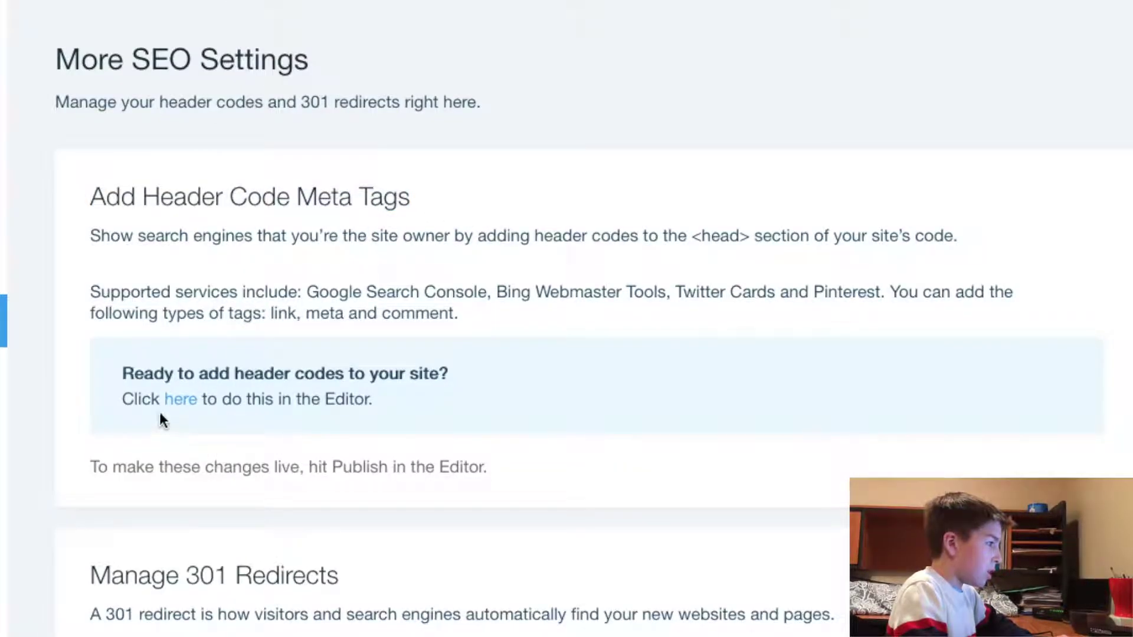
drag(120, 400, 396, 420)
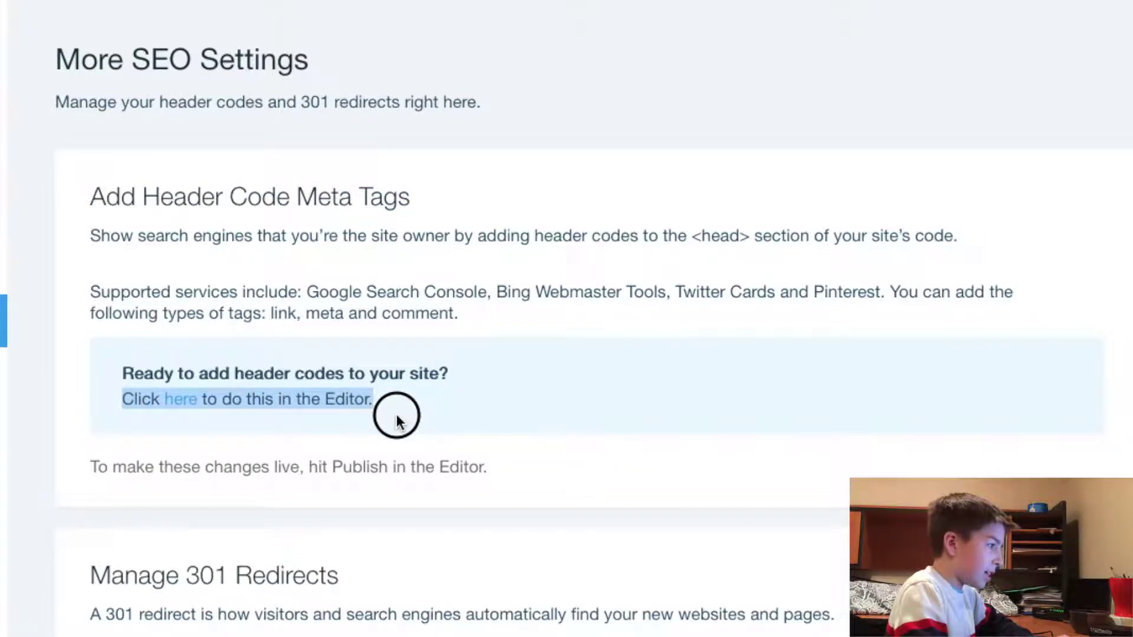
click(395, 412)
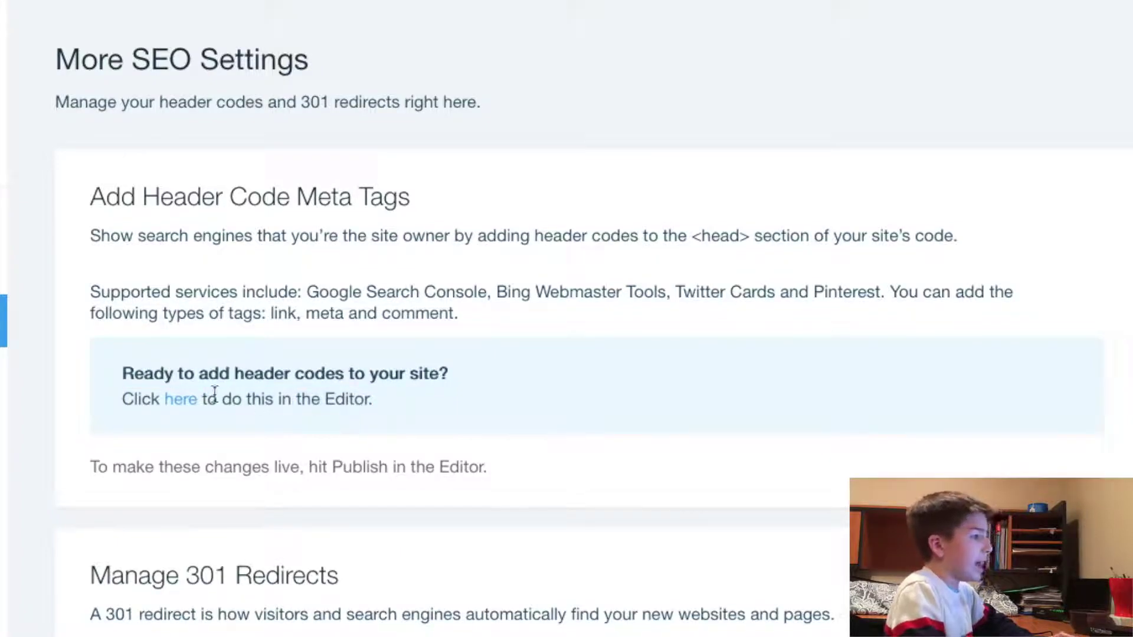
click(181, 399)
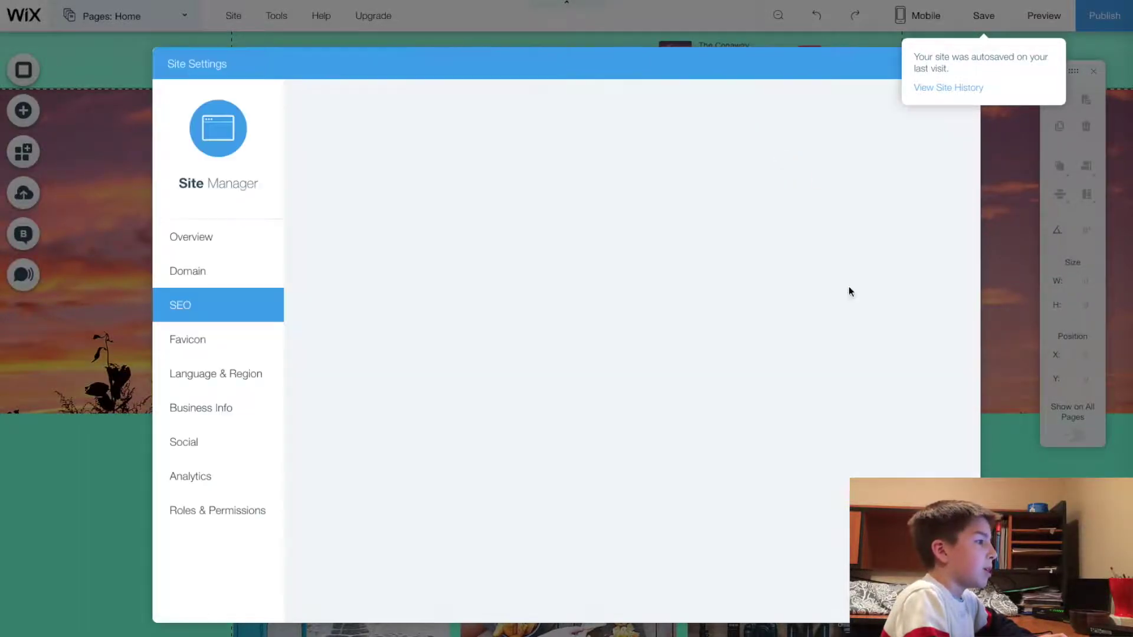
Confirm the google-site-verification tag in Add Header Code Meta Tags, then close Site Settings
scroll(712, 377, down, 9)
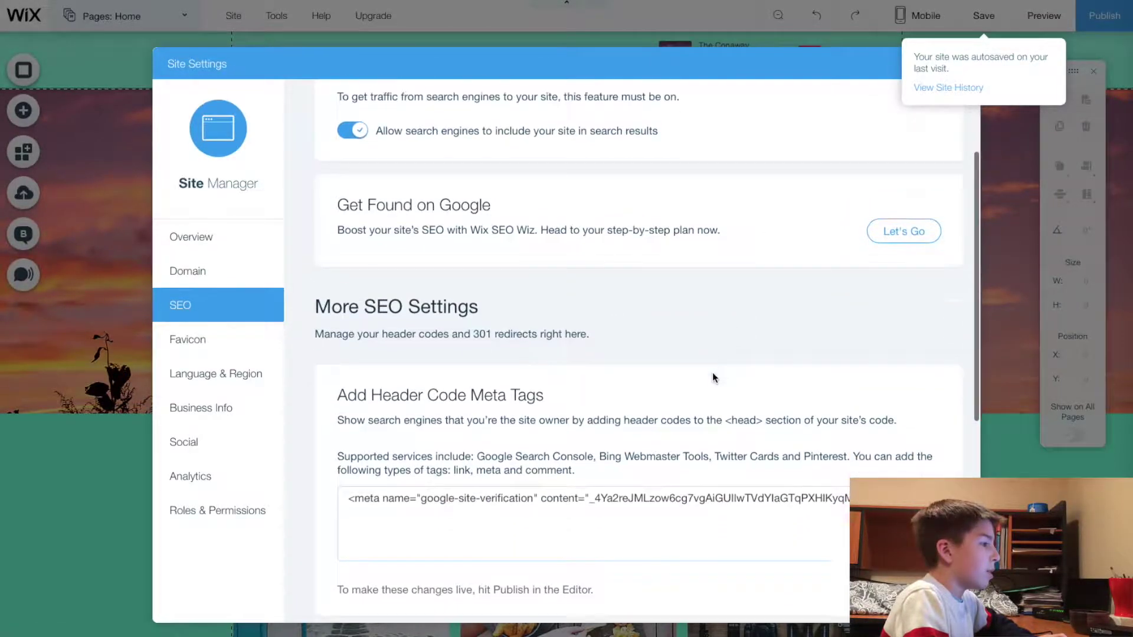
scroll(712, 378, up, 2)
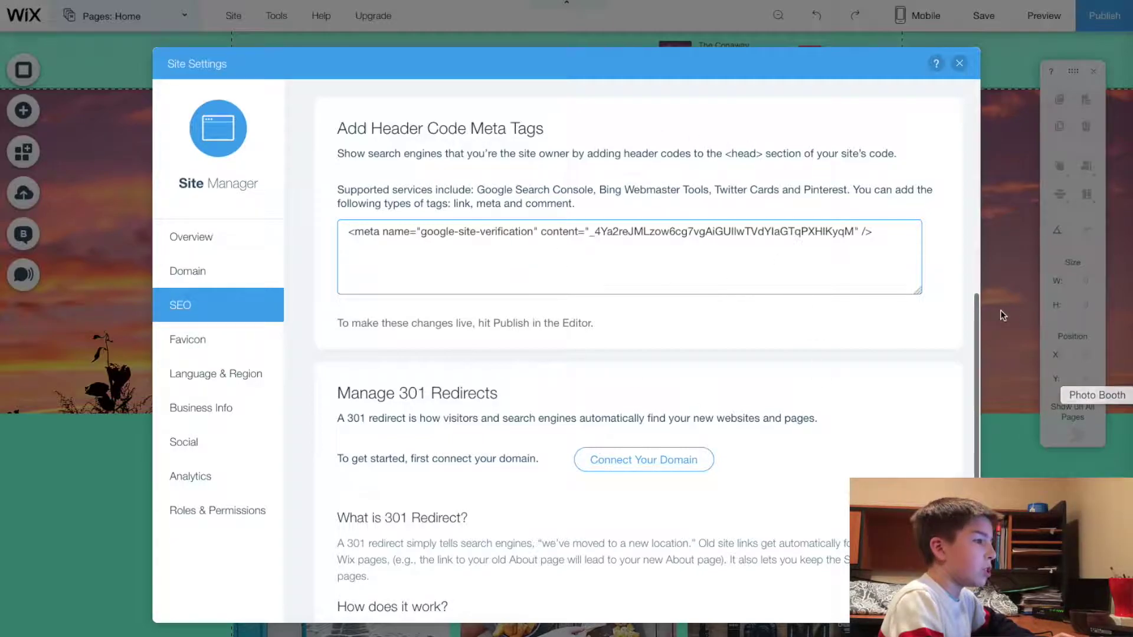
click(959, 63)
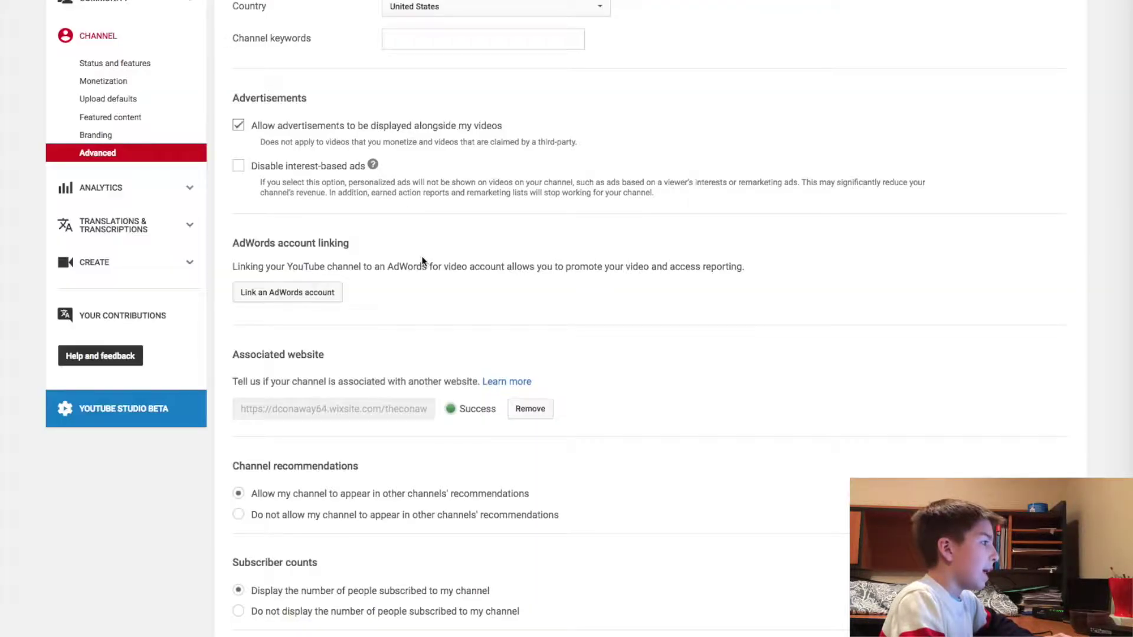
Scroll the Advanced settings to confirm the associated Wix website shows Success
scroll(423, 260, up, 3)
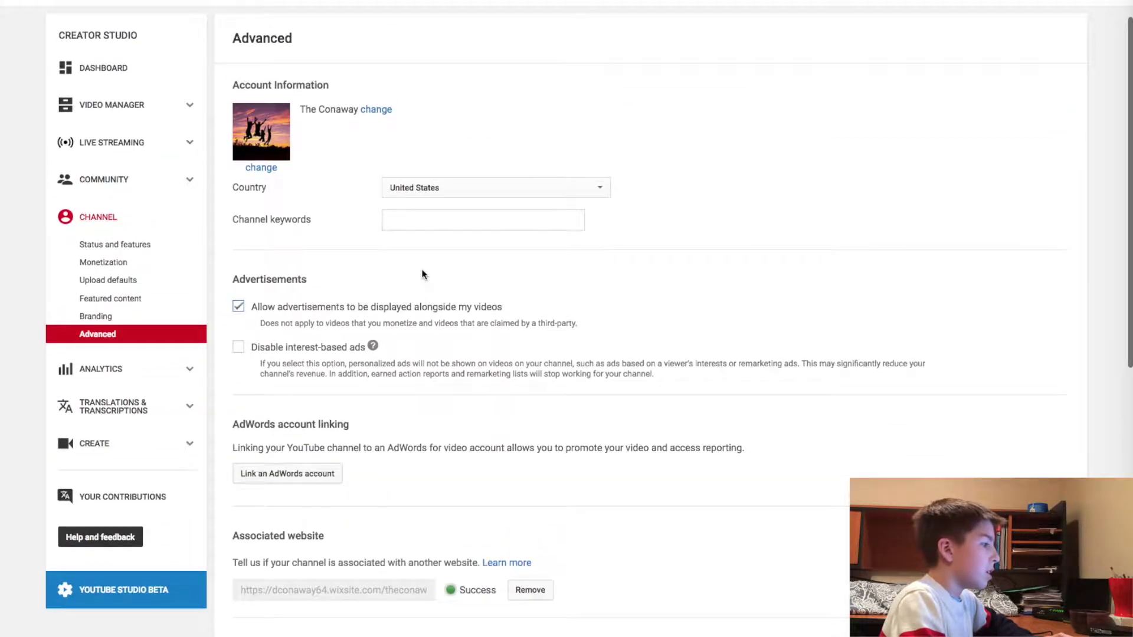
scroll(419, 271, down, 3)
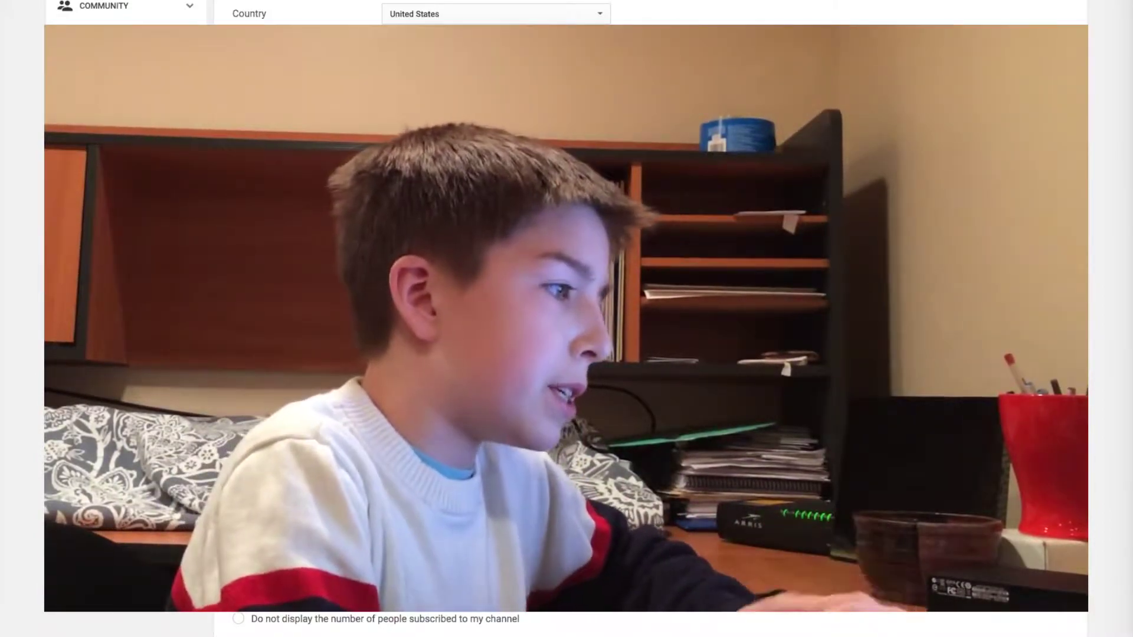
scroll(649, 319, up, 5)
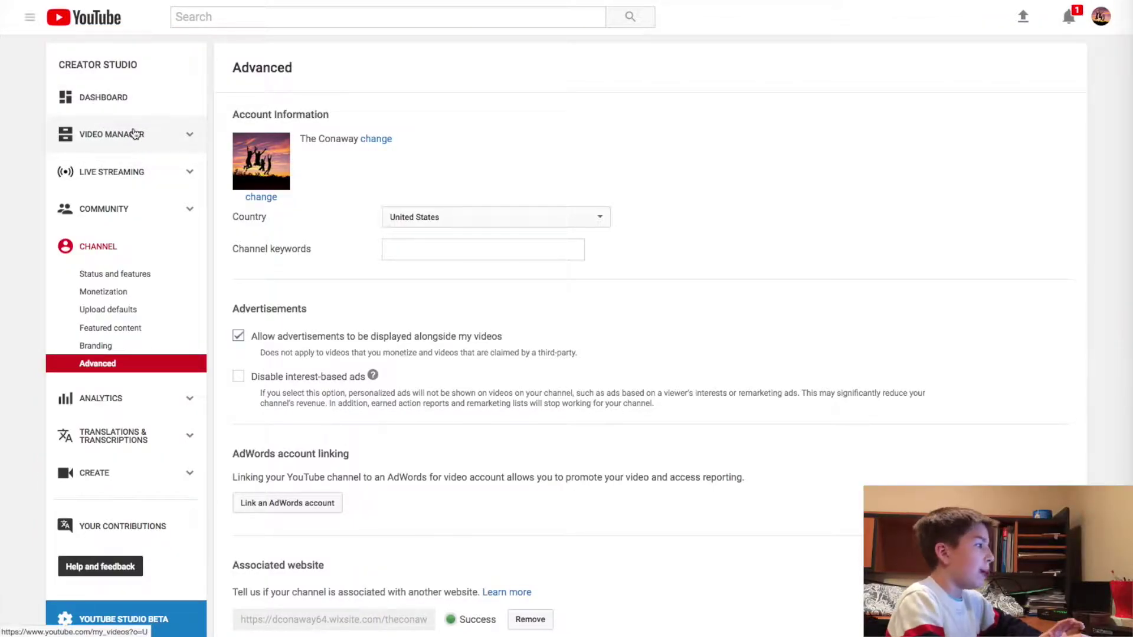
Navigate via Video Manager and Community to Channel > Status and features
click(185, 282)
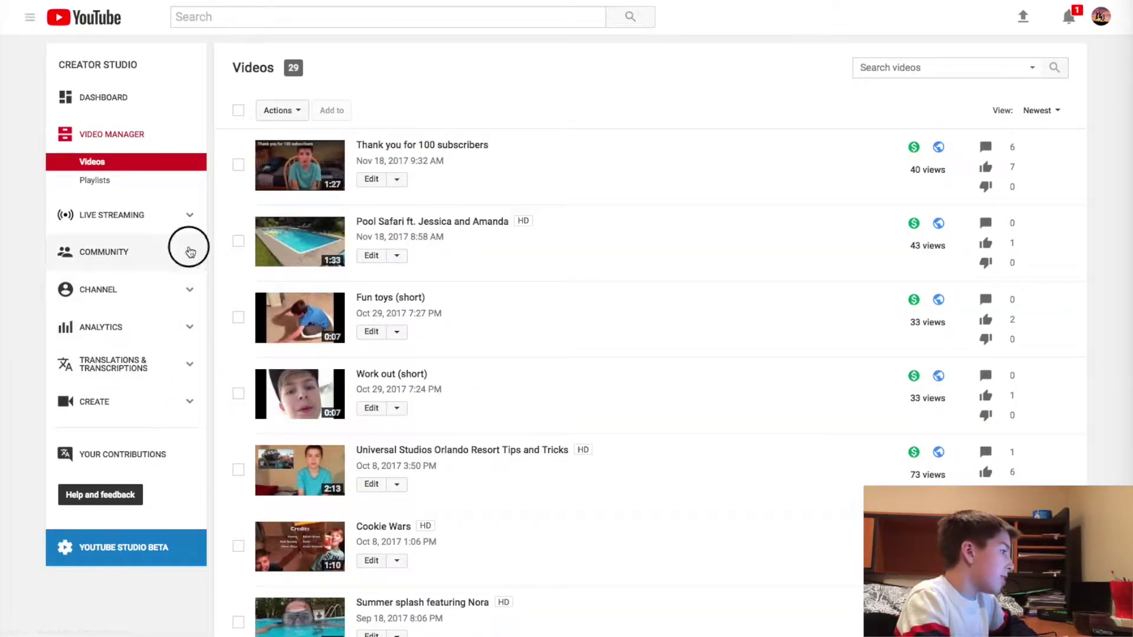
click(176, 260)
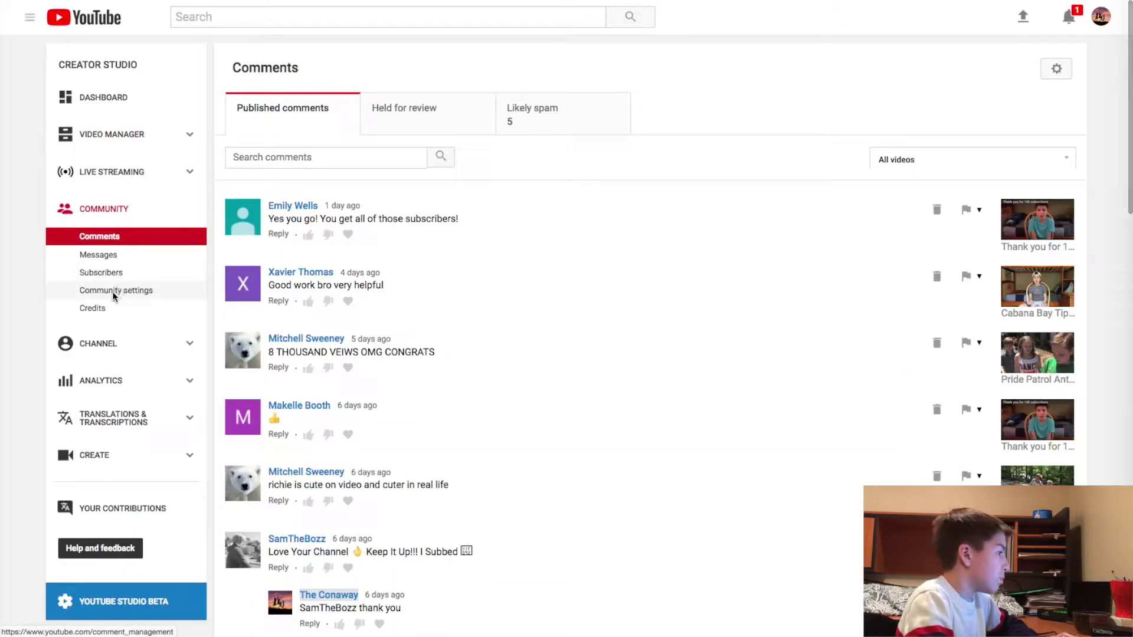
click(115, 292)
click(121, 344)
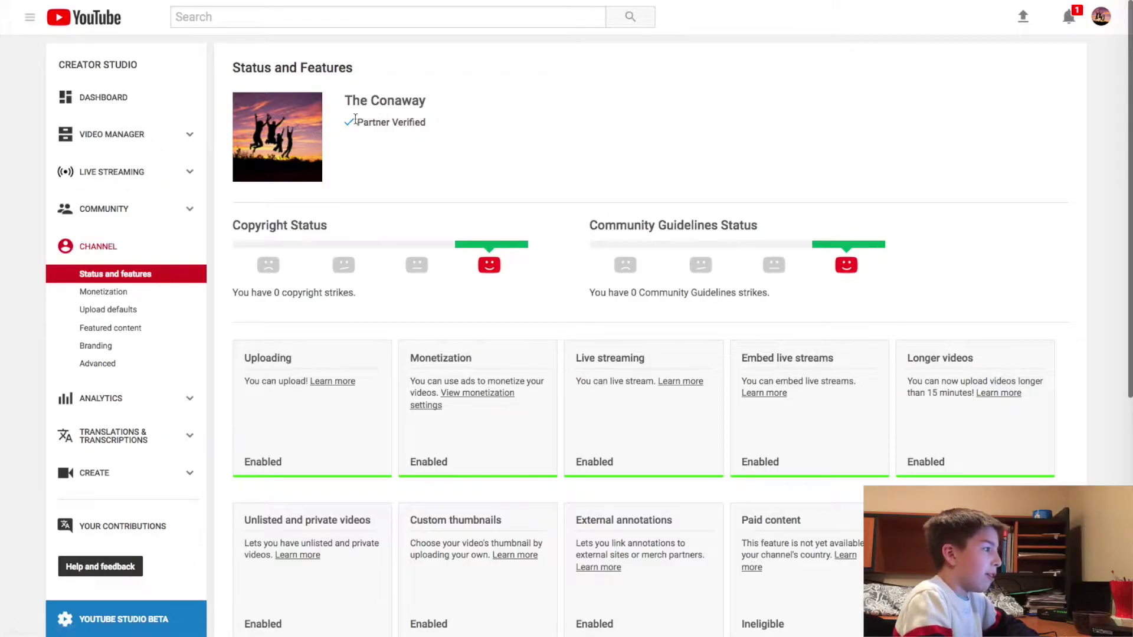
Highlight the Partner Verified label on the Status and features page
drag(357, 123, 446, 133)
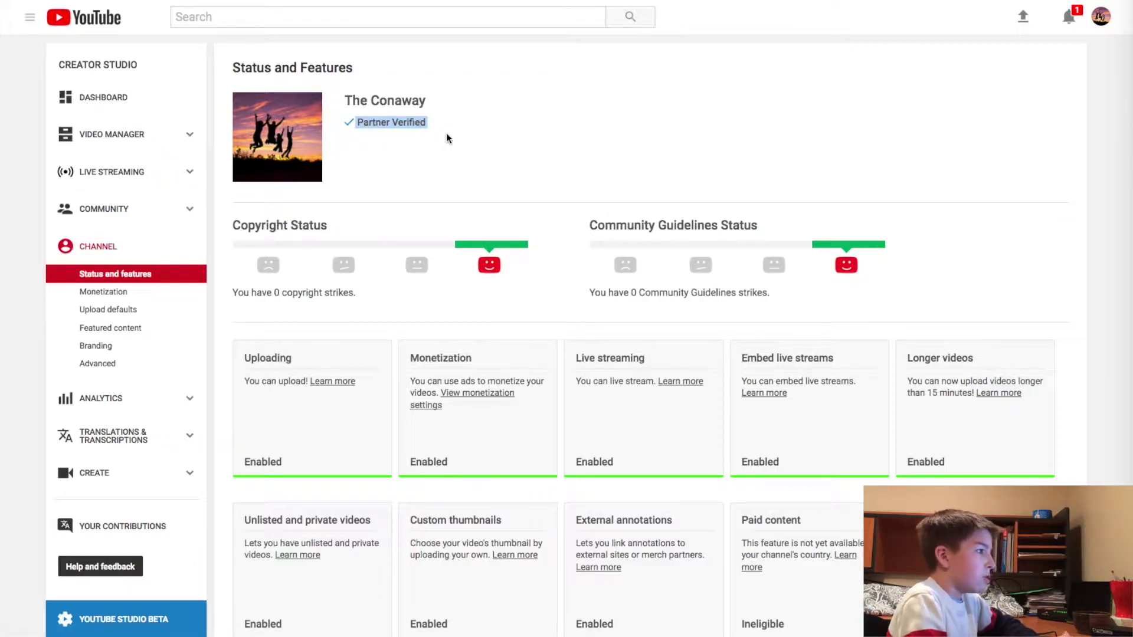
click(446, 133)
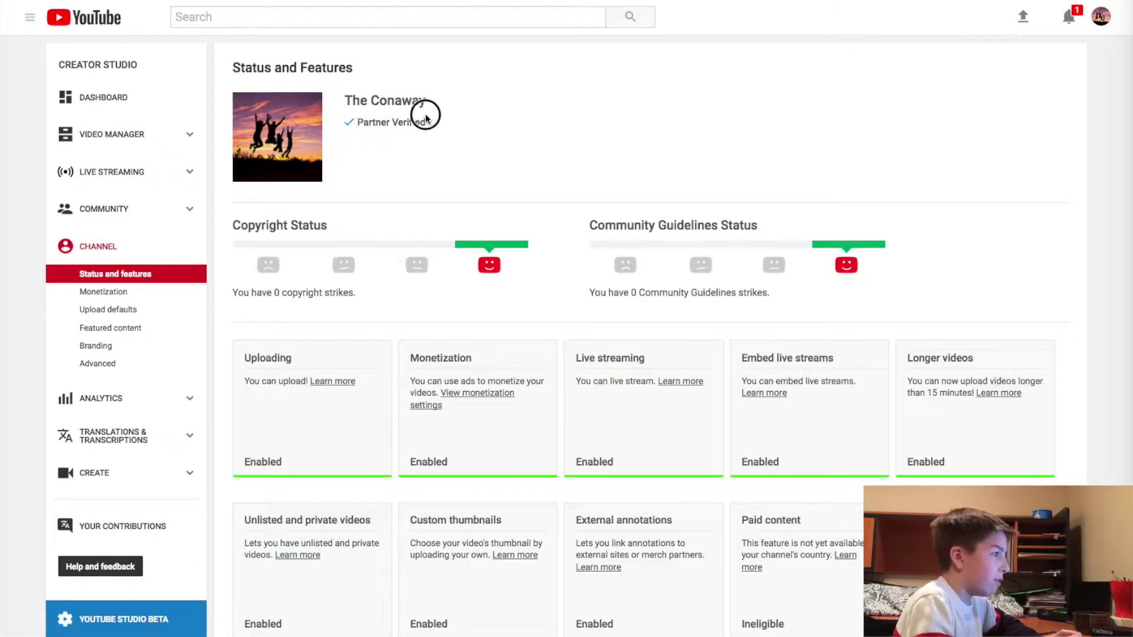
drag(354, 121, 457, 131)
click(457, 133)
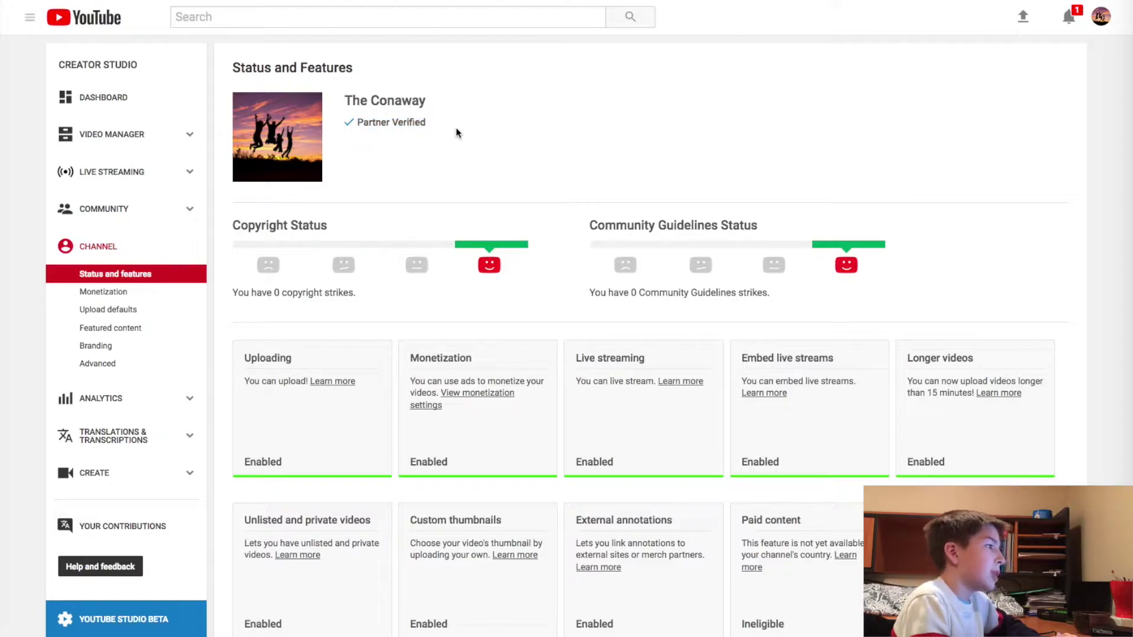